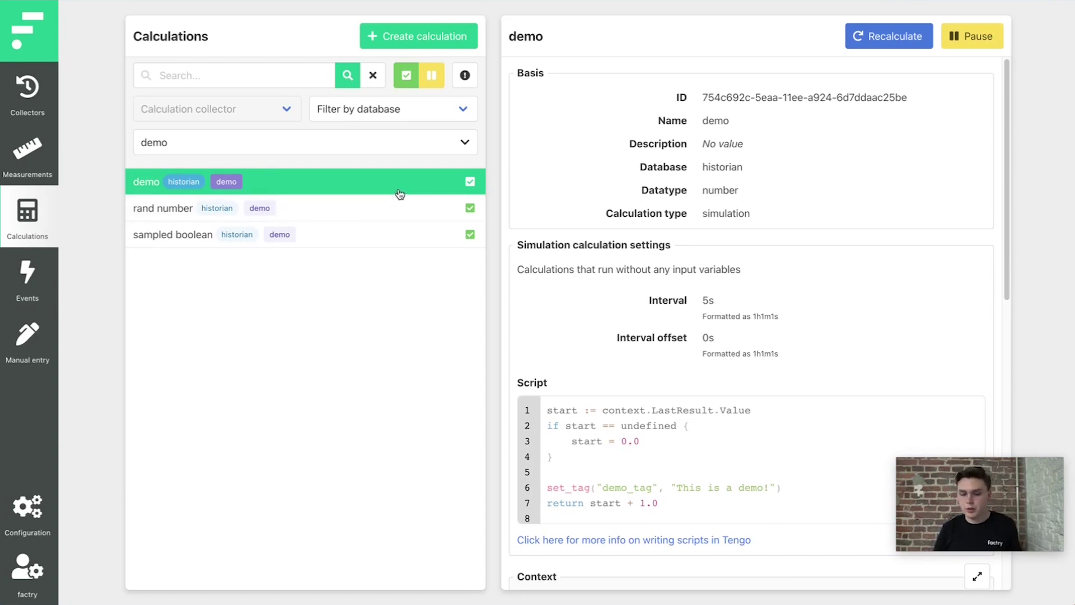
{"action": "scroll", "coordinate": [698, 390], "scroll_direction": "down", "scroll_amount": 1}
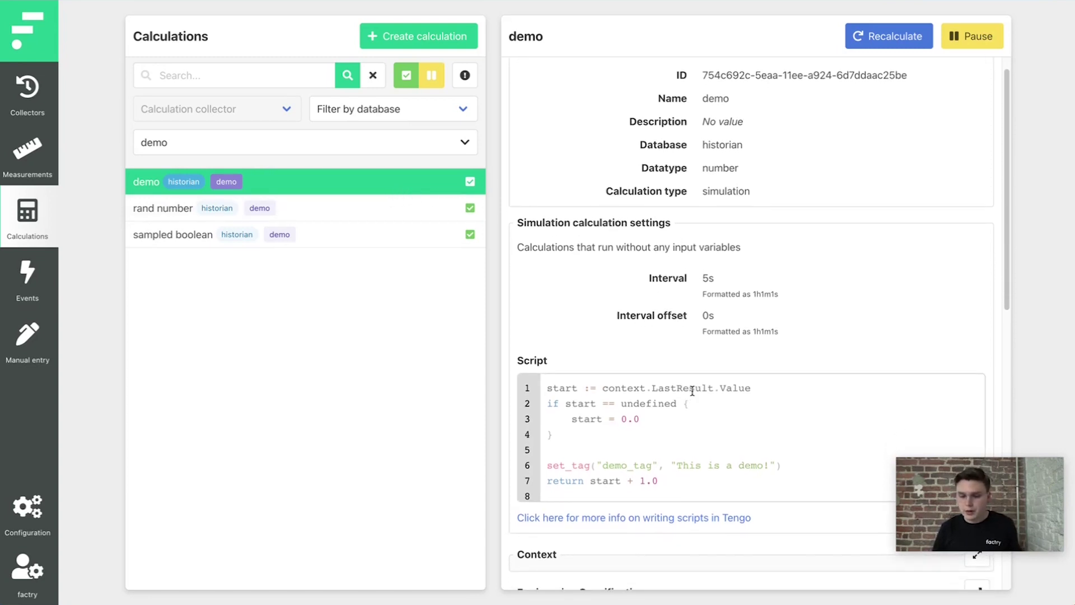
Expand the demo calculation's Context to show LastResult 'This is a demo!' with value 2171, highlighting script terms.
{"action": "left_click_drag", "start_coordinate": [754, 391], "coordinate": [601, 390]}
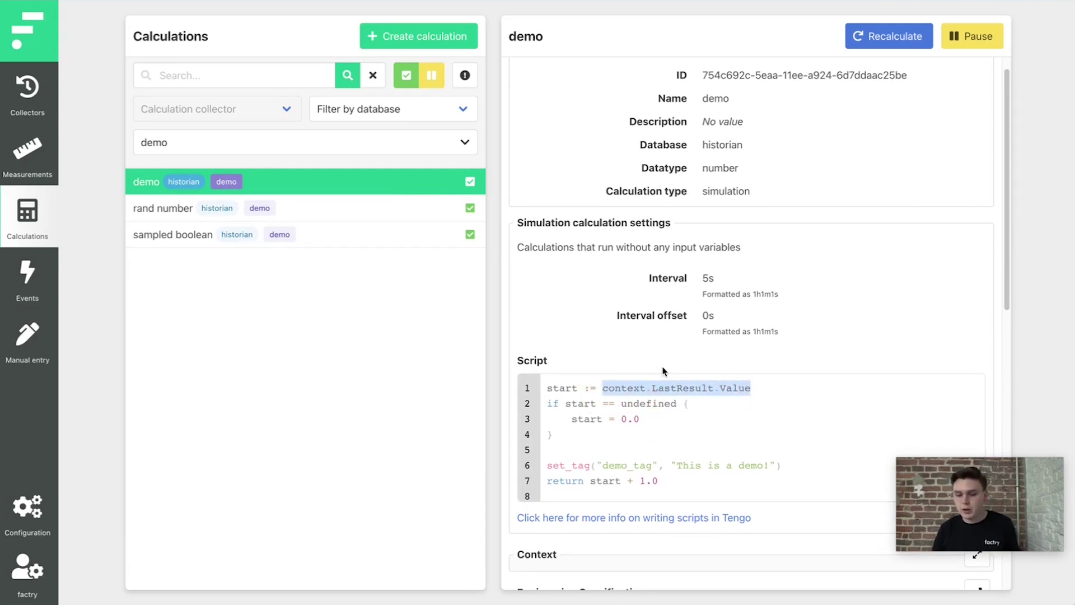
{"action": "left_click_drag", "start_coordinate": [660, 481], "coordinate": [639, 480]}
{"action": "scroll", "coordinate": [703, 428], "scroll_direction": "down", "scroll_amount": 2}
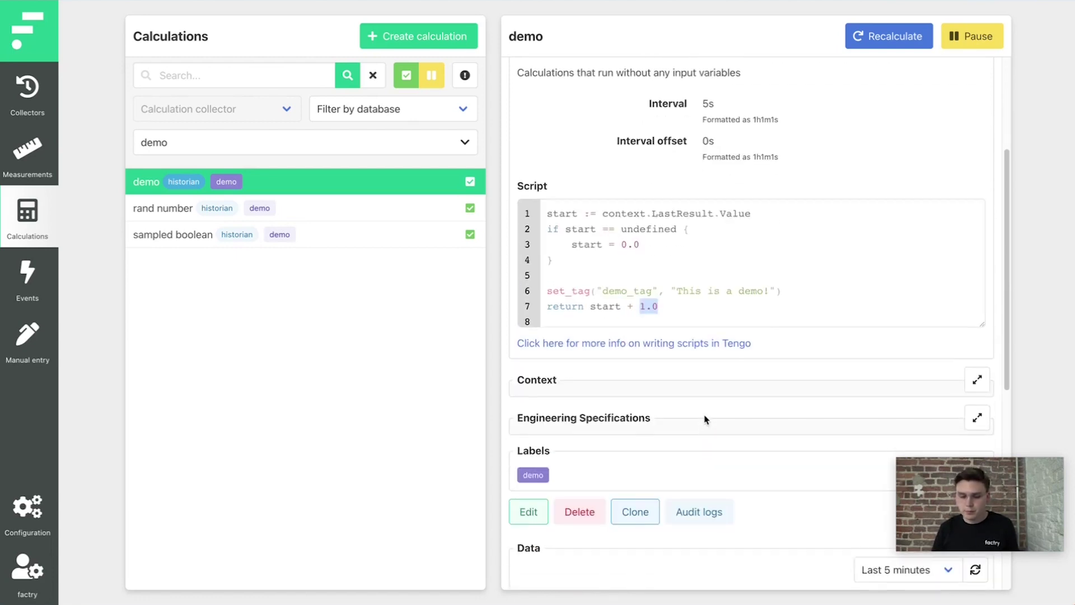
{"action": "scroll", "coordinate": [707, 401], "scroll_direction": "down", "scroll_amount": 1}
{"action": "scroll", "coordinate": [708, 401], "scroll_direction": "down", "scroll_amount": 3}
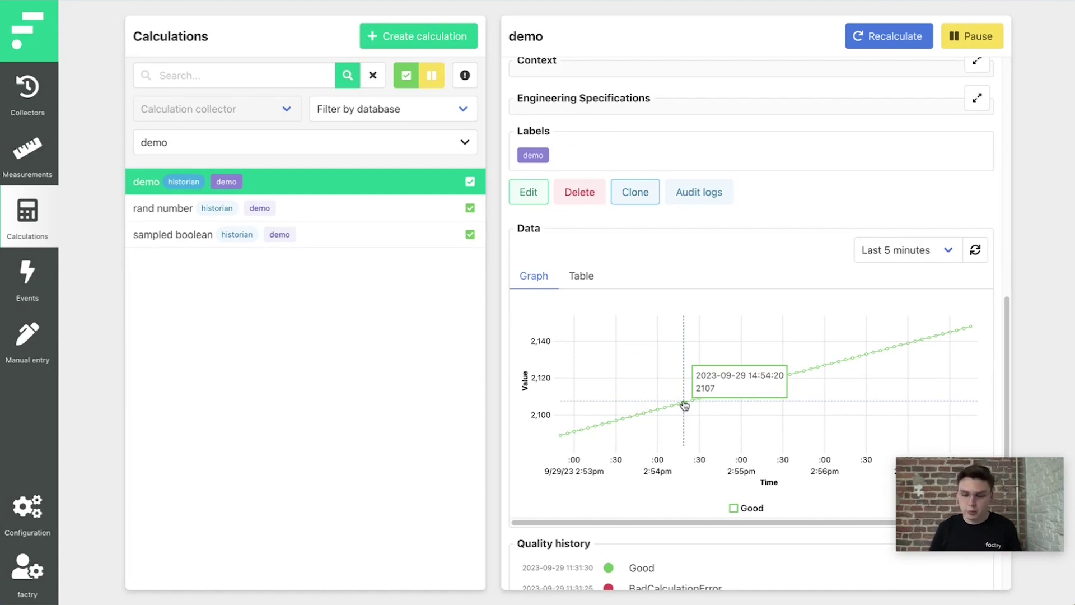
{"action": "scroll", "coordinate": [700, 261], "scroll_direction": "up", "scroll_amount": 1}
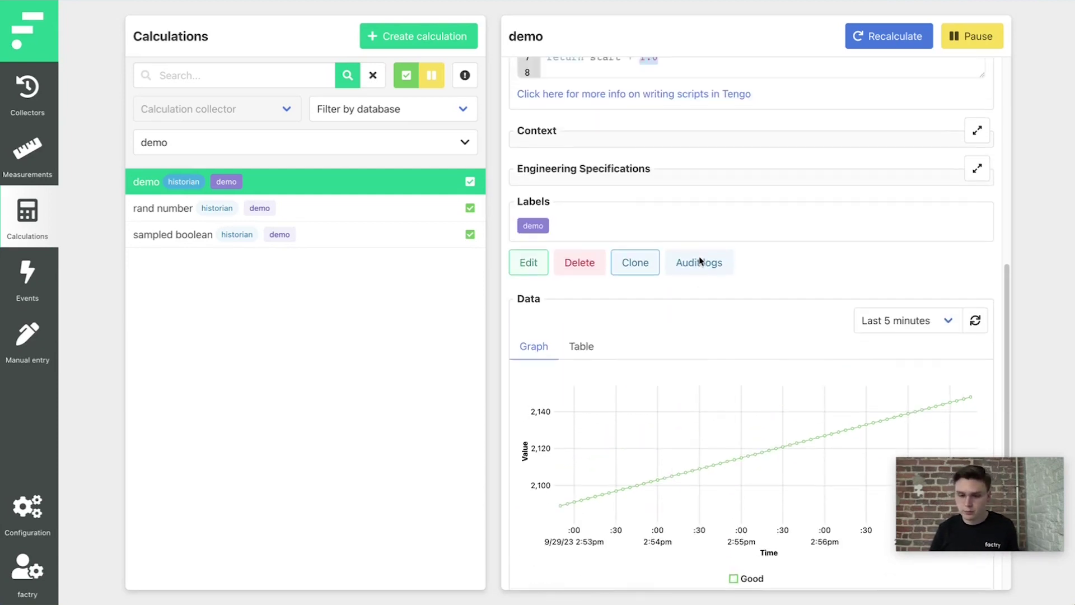
{"action": "scroll", "coordinate": [700, 261], "scroll_direction": "up", "scroll_amount": 1}
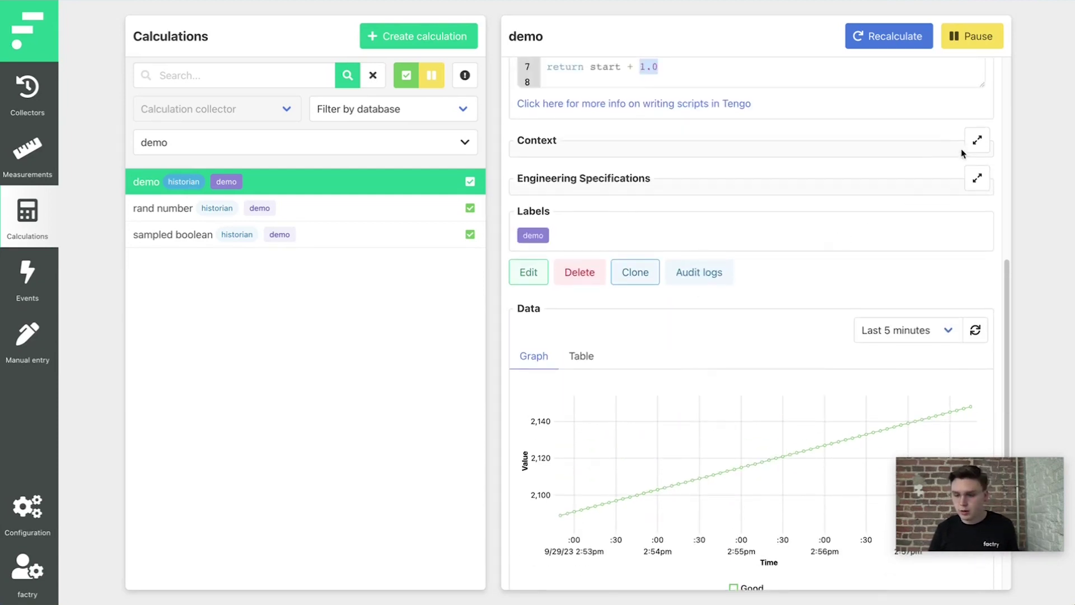
{"action": "left_click", "coordinate": [977, 141]}
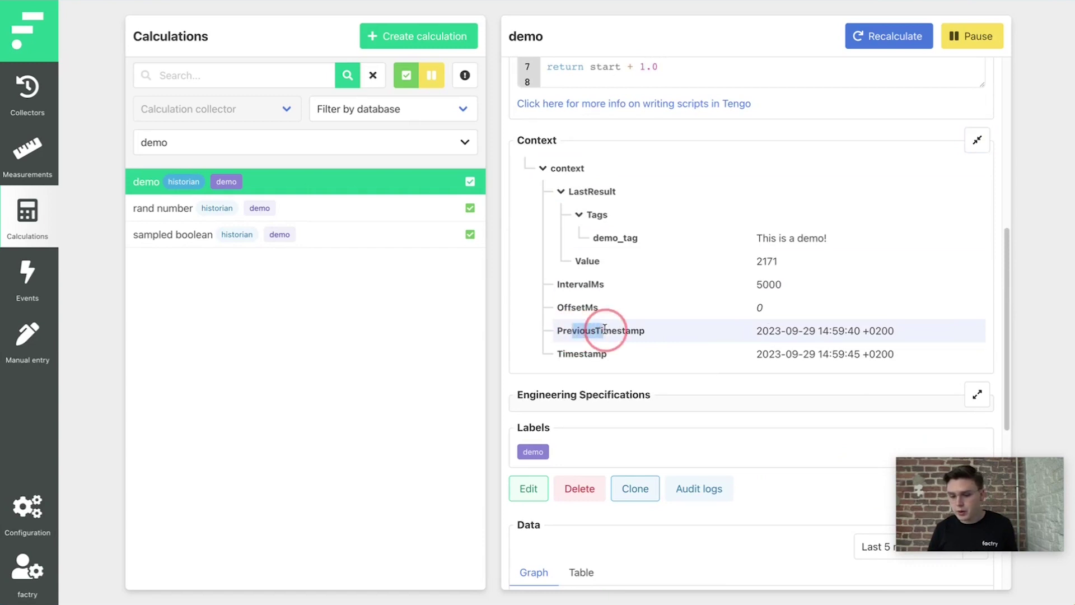
{"action": "left_click_drag", "start_coordinate": [572, 331], "coordinate": [604, 331]}
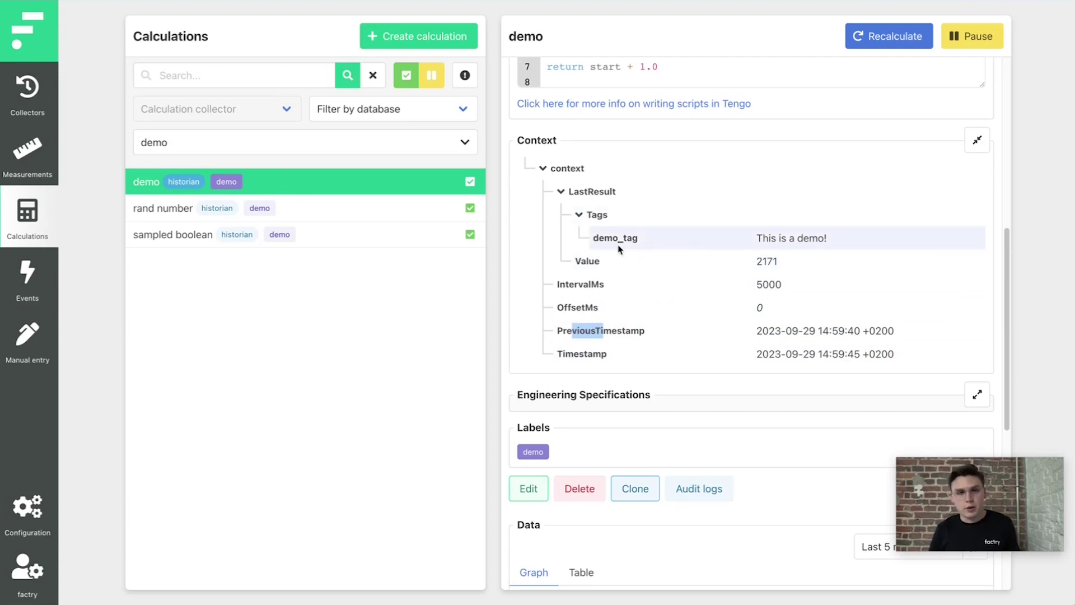
{"action": "scroll", "coordinate": [624, 252], "scroll_direction": "up", "scroll_amount": 2}
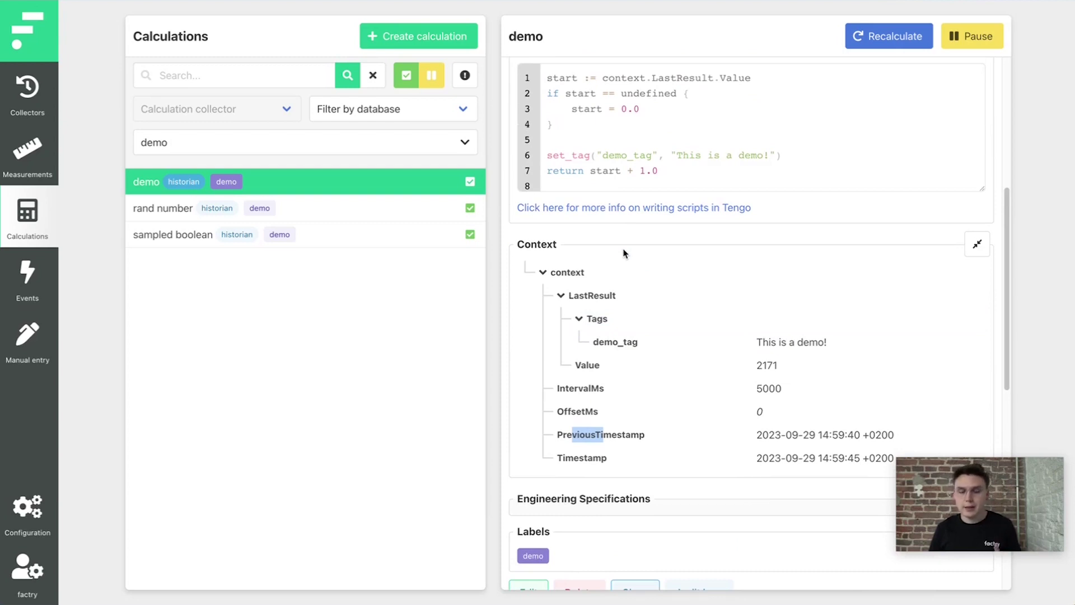
{"action": "double_click", "coordinate": [570, 157]}
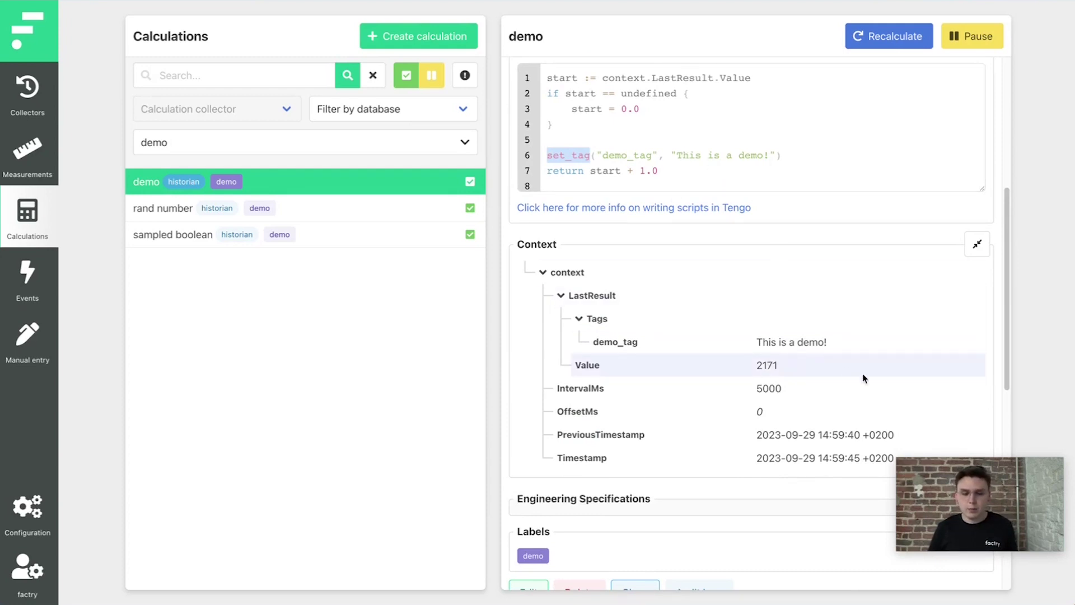
{"action": "left_click", "coordinate": [374, 241]}
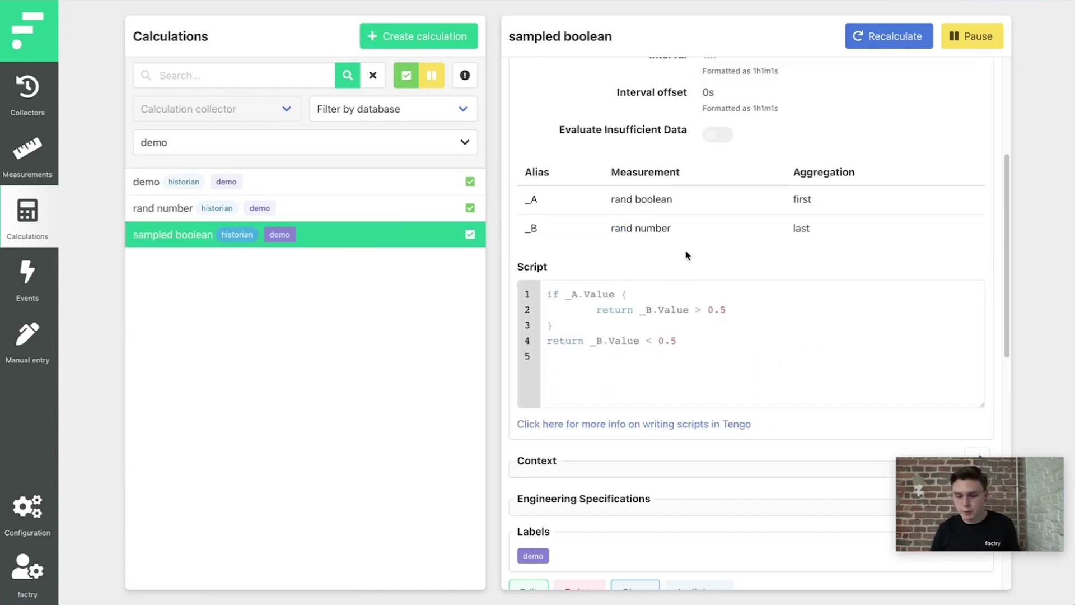
{"action": "scroll", "coordinate": [685, 255], "scroll_direction": "down", "scroll_amount": 1}
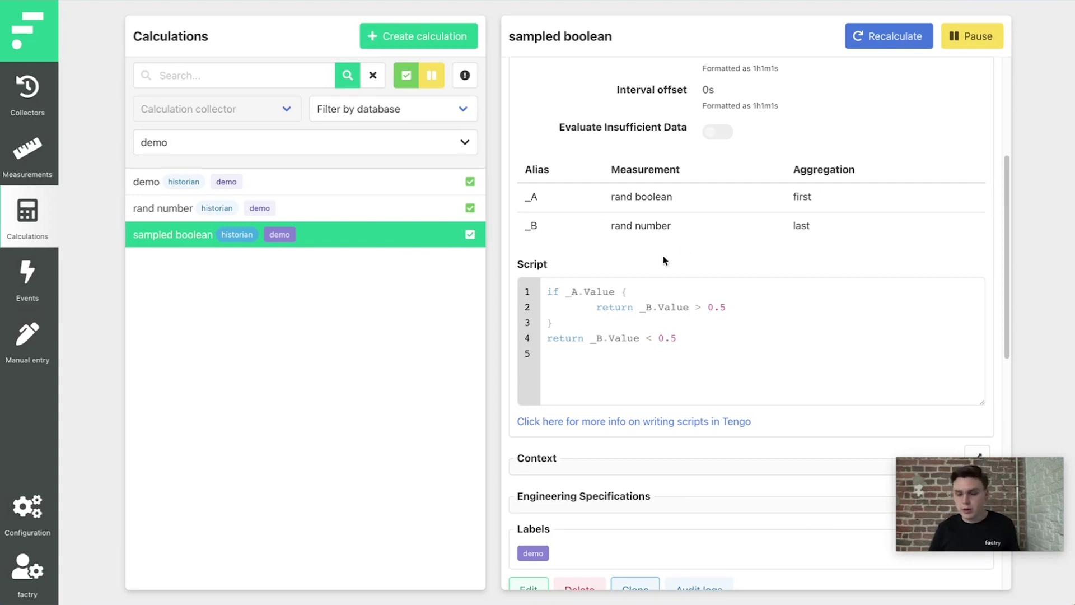
{"action": "scroll", "coordinate": [664, 259], "scroll_direction": "down", "scroll_amount": 3}
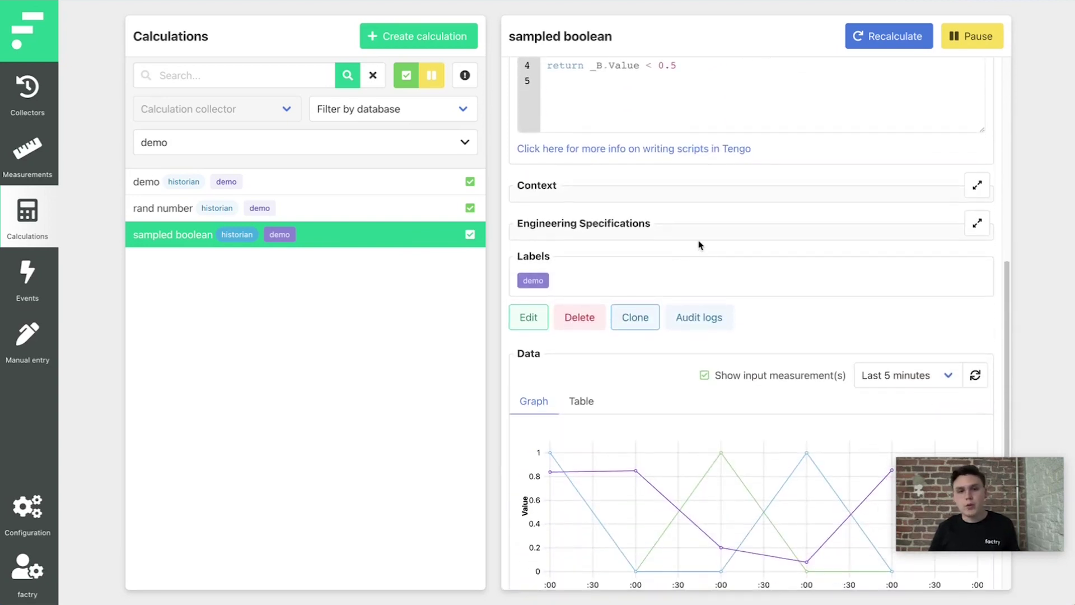
{"action": "scroll", "coordinate": [703, 242], "scroll_direction": "down", "scroll_amount": 1}
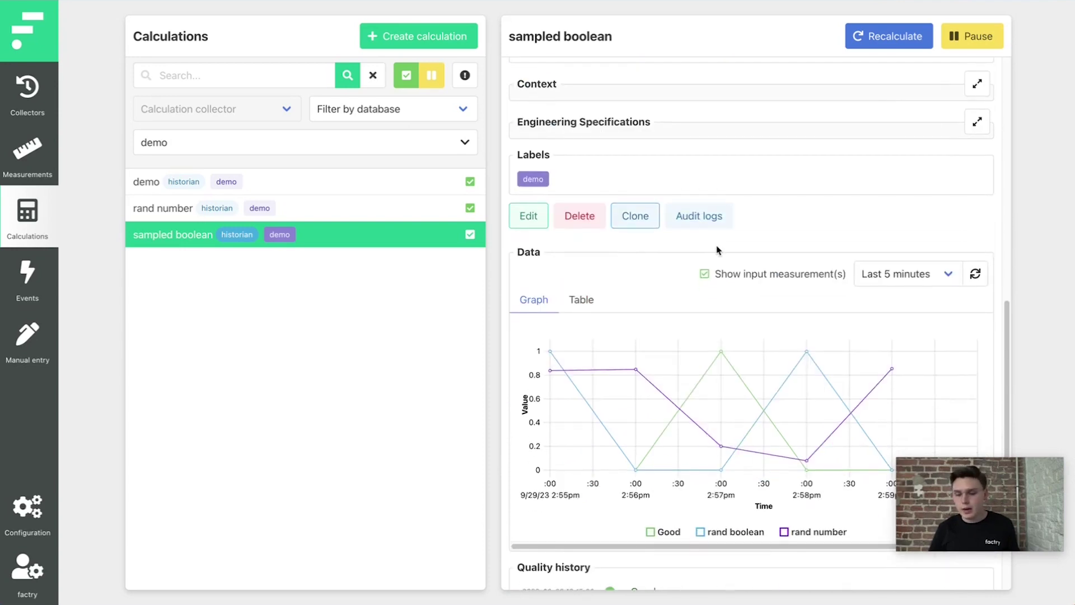
Graph the sampled boolean result with rand boolean and rand number by toggling Show input measurement(s) off and on.
{"action": "left_click", "coordinate": [709, 274]}
{"action": "mouse_move", "coordinate": [628, 436]}
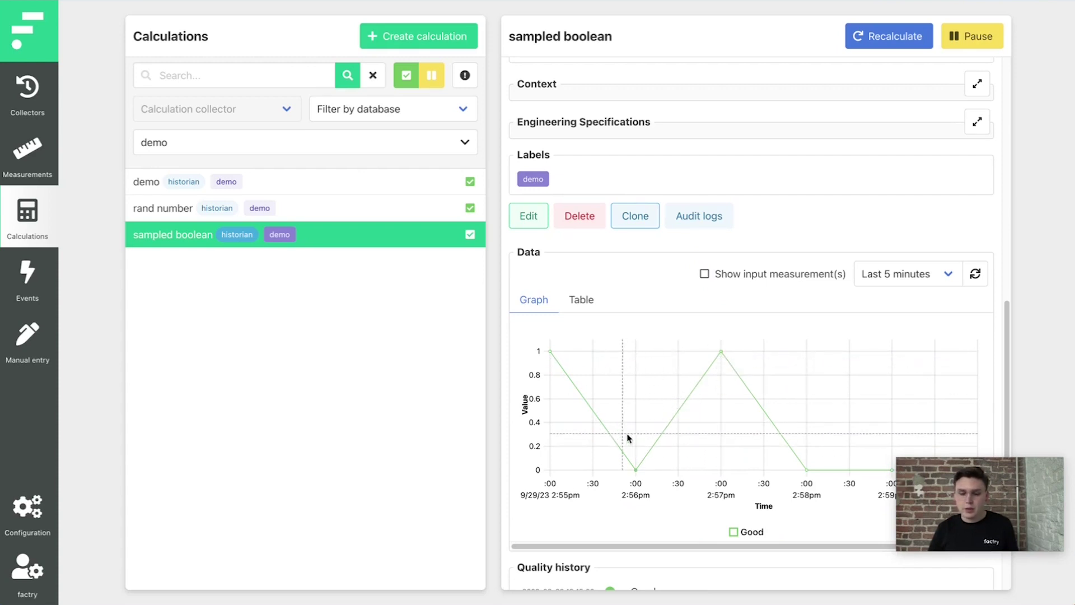
{"action": "left_click", "coordinate": [743, 279]}
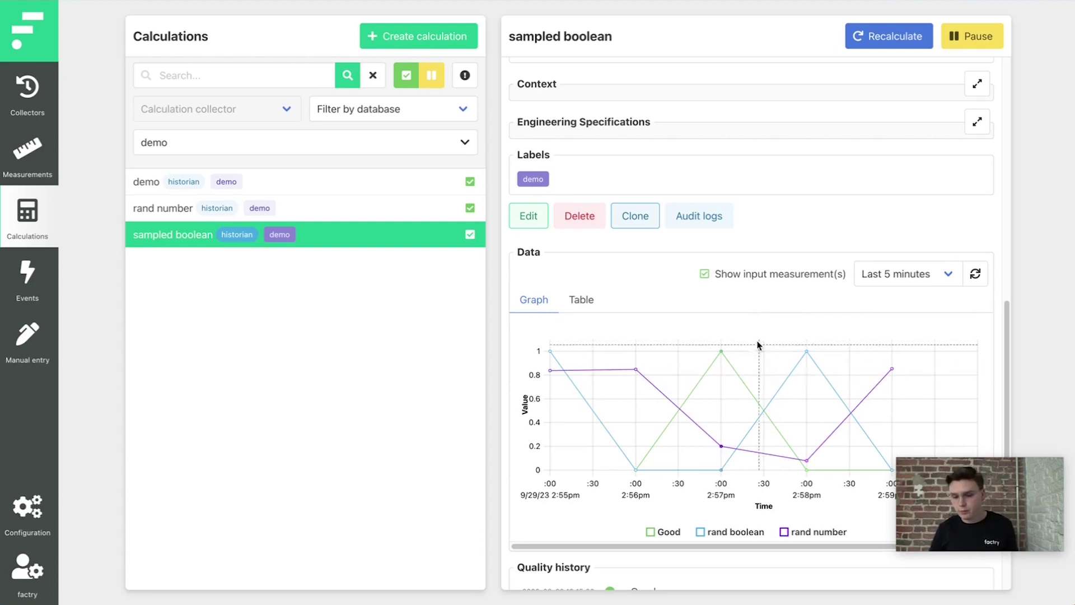
{"action": "left_click", "coordinate": [594, 302]}
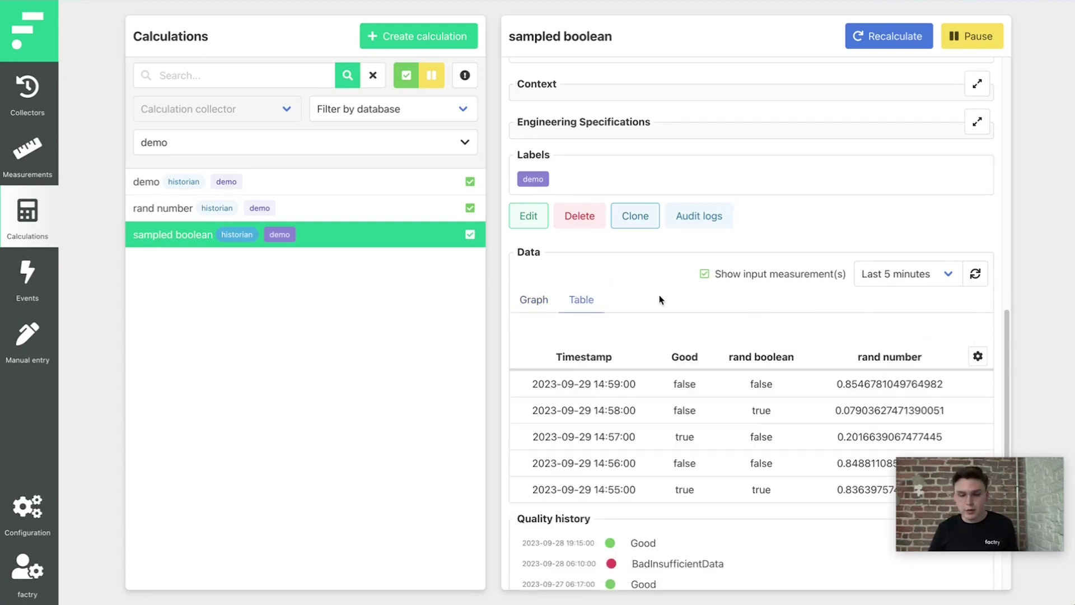
{"action": "scroll", "coordinate": [659, 299], "scroll_direction": "down", "scroll_amount": 2}
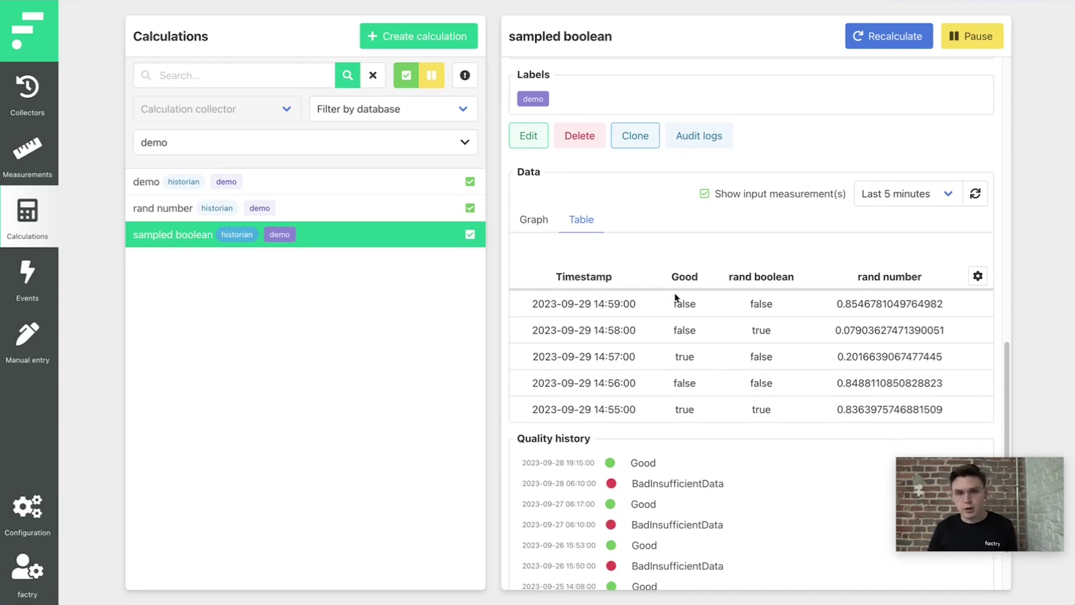
Hide and restore the rand boolean and rand number columns beside the sampled boolean table results.
{"action": "left_click", "coordinate": [737, 192]}
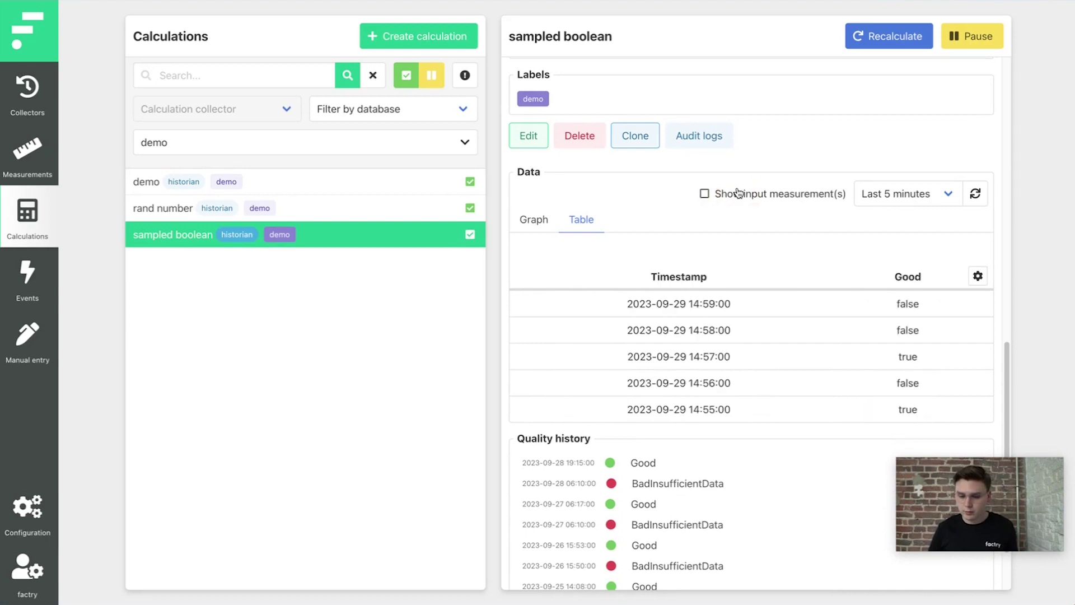
{"action": "left_click", "coordinate": [737, 192]}
{"action": "scroll", "coordinate": [739, 197], "scroll_direction": "up", "scroll_amount": 2}
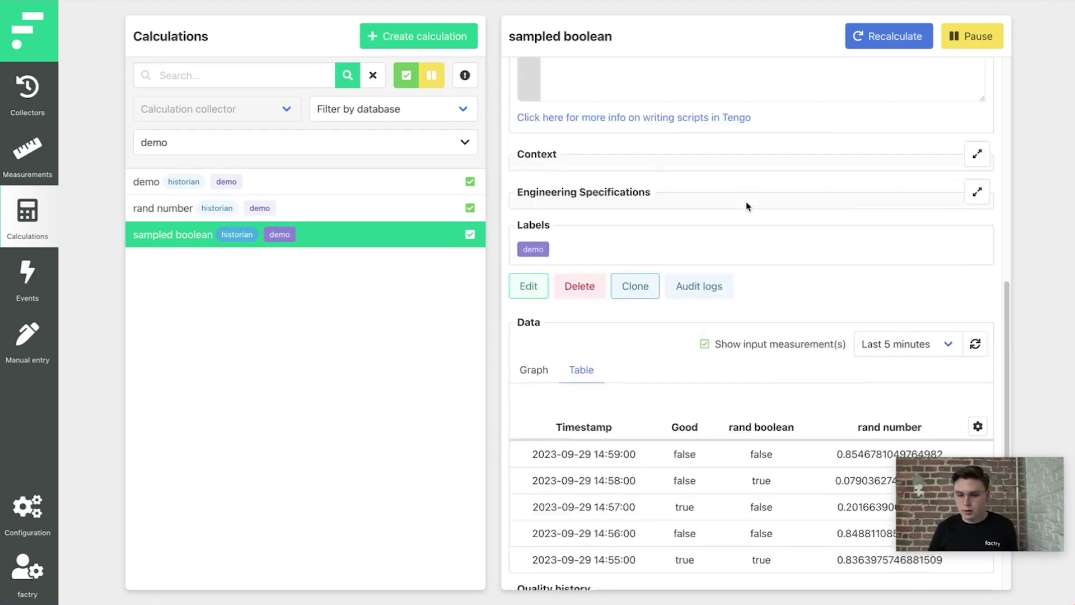
{"action": "scroll", "coordinate": [749, 206], "scroll_direction": "up", "scroll_amount": 2}
{"action": "scroll", "coordinate": [750, 240], "scroll_direction": "up", "scroll_amount": 2}
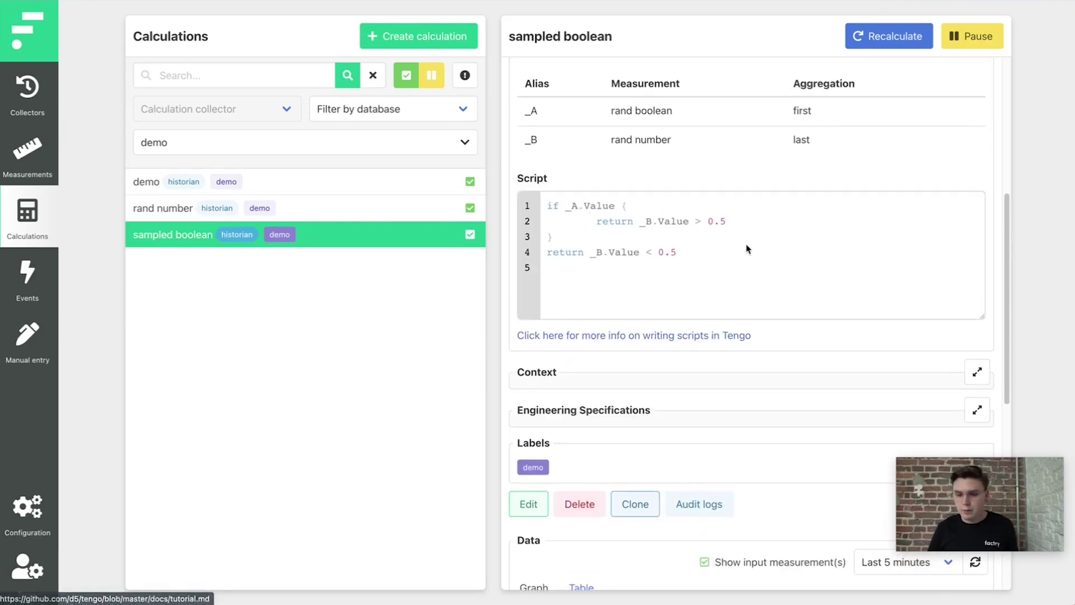
{"action": "scroll", "coordinate": [735, 269], "scroll_direction": "down", "scroll_amount": 3}
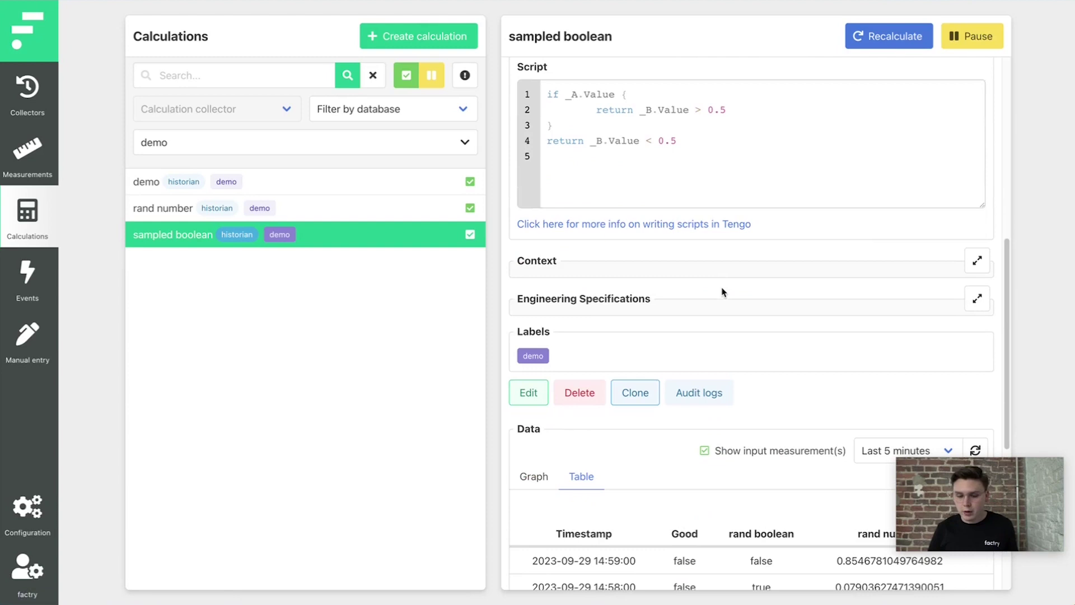
{"action": "left_click", "coordinate": [547, 390]}
{"action": "scroll", "coordinate": [762, 202], "scroll_direction": "up", "scroll_amount": 5}
{"action": "scroll", "coordinate": [763, 202], "scroll_direction": "up", "scroll_amount": 1}
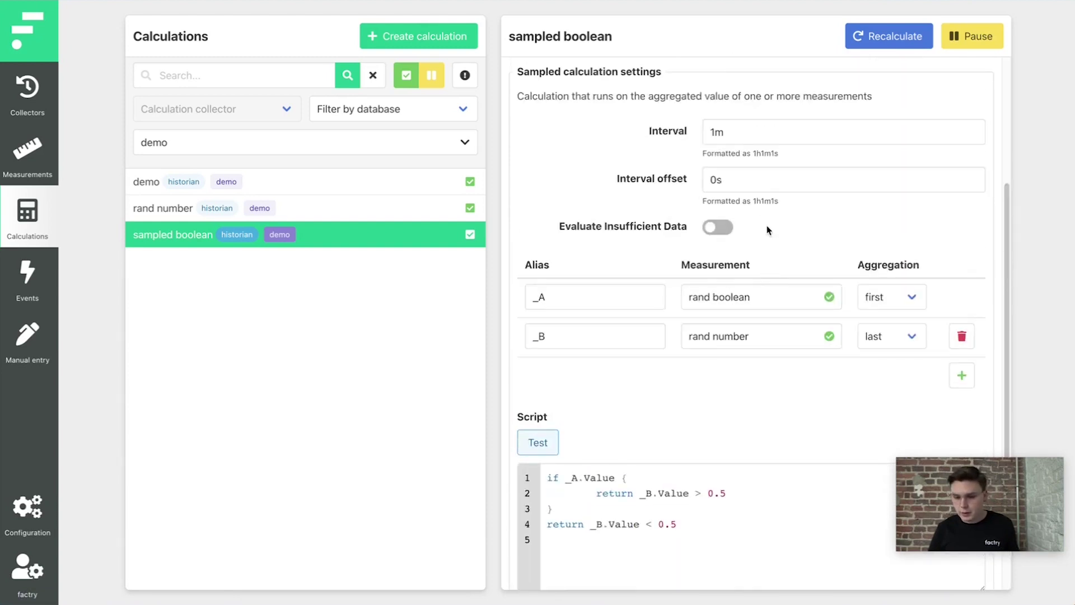
{"action": "scroll", "coordinate": [763, 230], "scroll_direction": "up", "scroll_amount": 1}
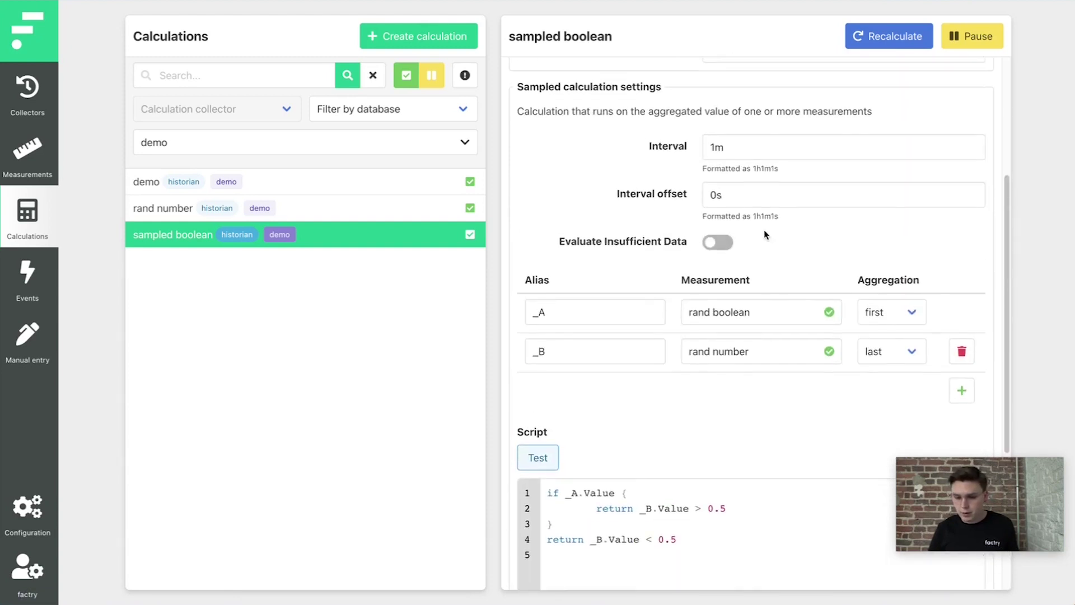
Switch Evaluate Insufficient Data on to reveal the Default value fields, then off again.
{"action": "left_click", "coordinate": [728, 251]}
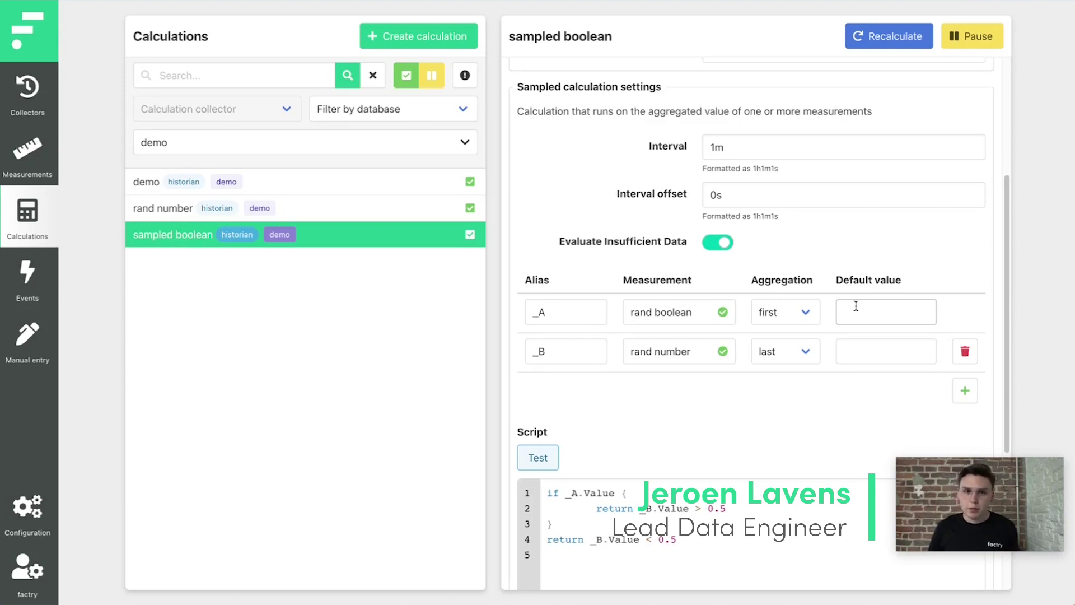
{"action": "scroll", "coordinate": [781, 320], "scroll_direction": "down", "scroll_amount": 1}
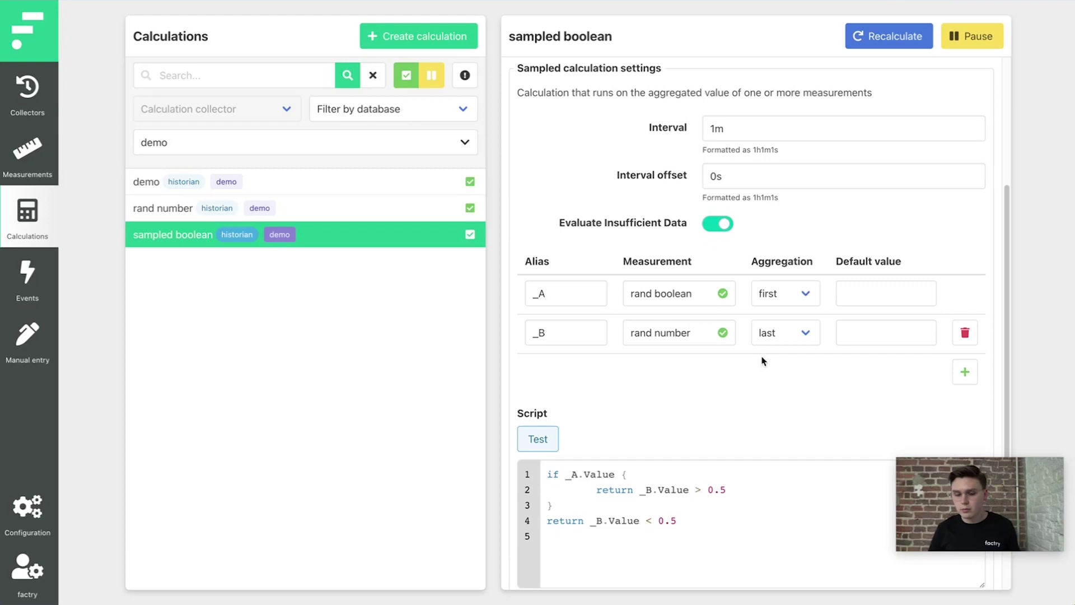
{"action": "left_click", "coordinate": [713, 226]}
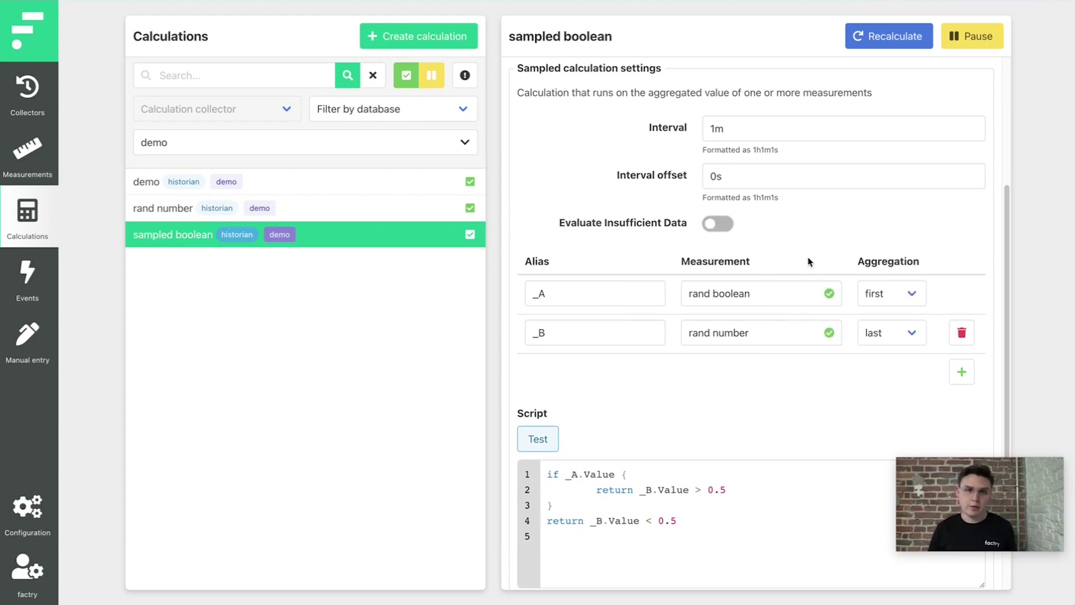